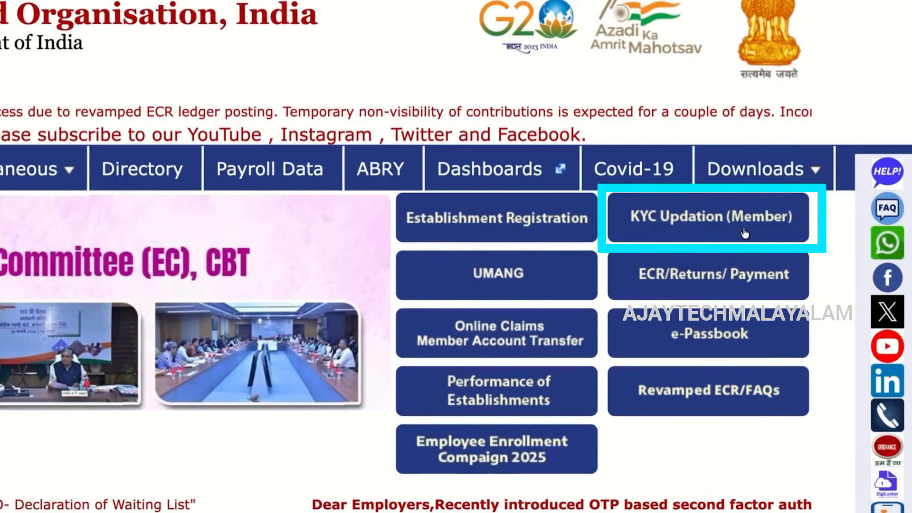
# - Open the KYC Updation (Member) portal from the EPFO home page and dismiss the security alert
pyautogui.click(745, 232)
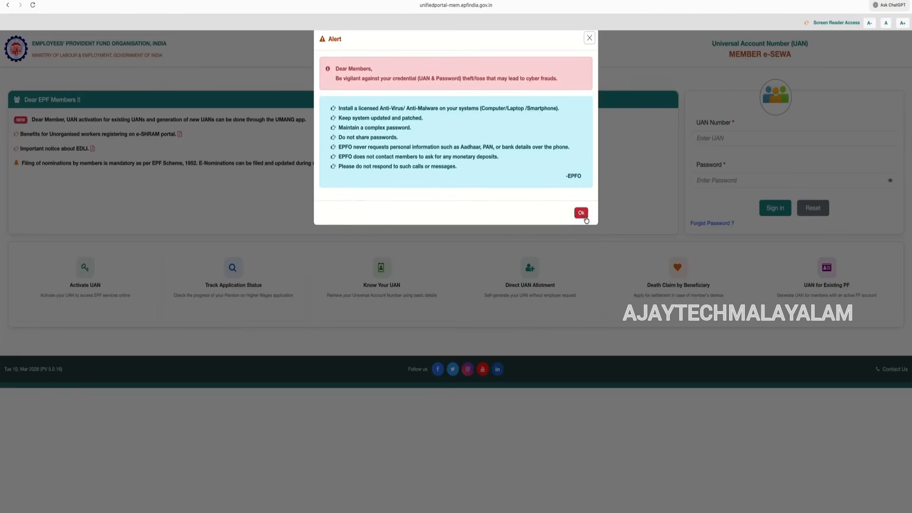
pyautogui.click(584, 216)
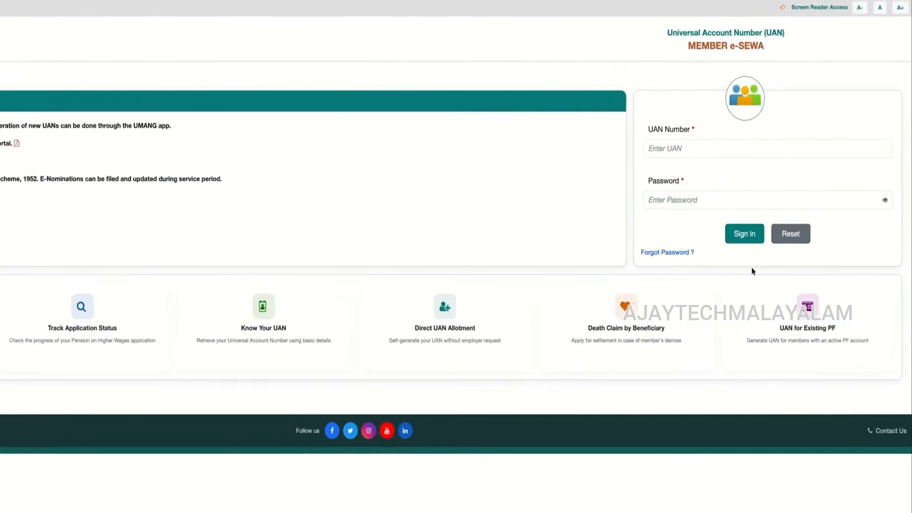
# - Sign in to the member portal with the UAN number and account password, and submit the one-time password
pyautogui.click(714, 149)
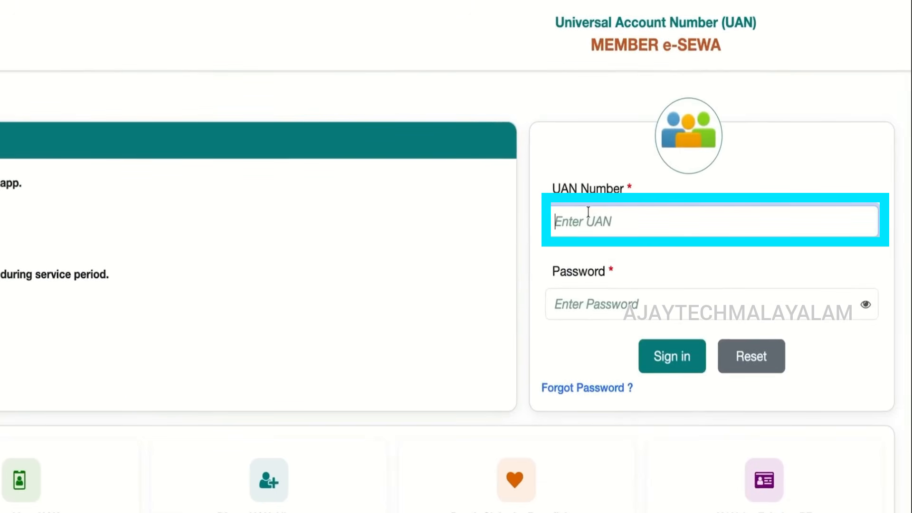
pyautogui.write('10')
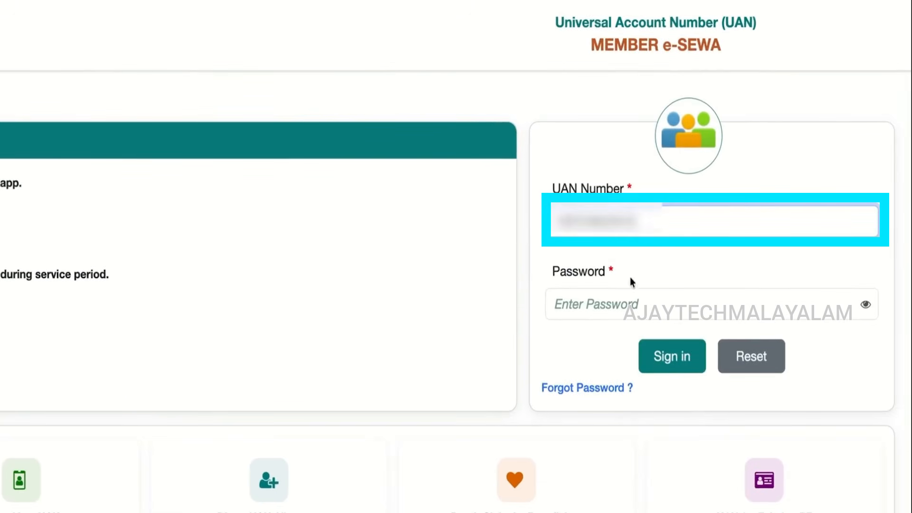
pyautogui.click(637, 308)
pyautogui.write('a')
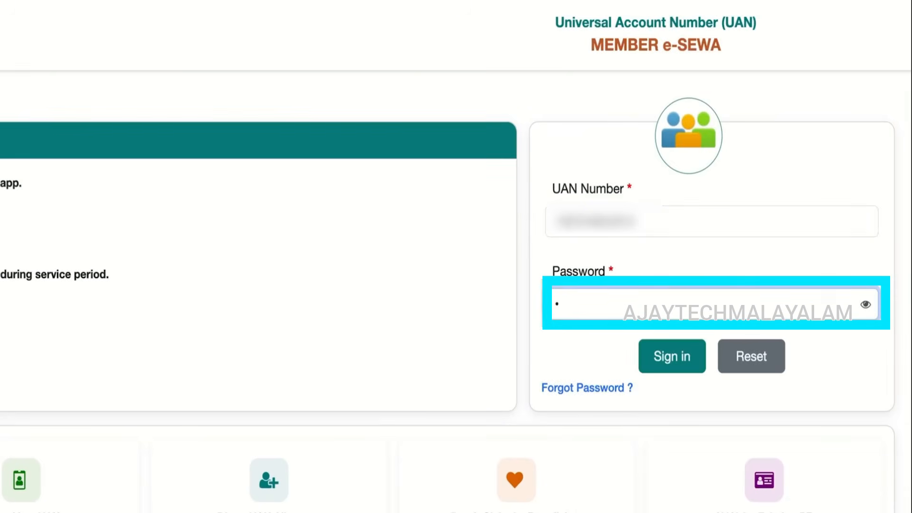
pyautogui.write('aaaaaaaaa')
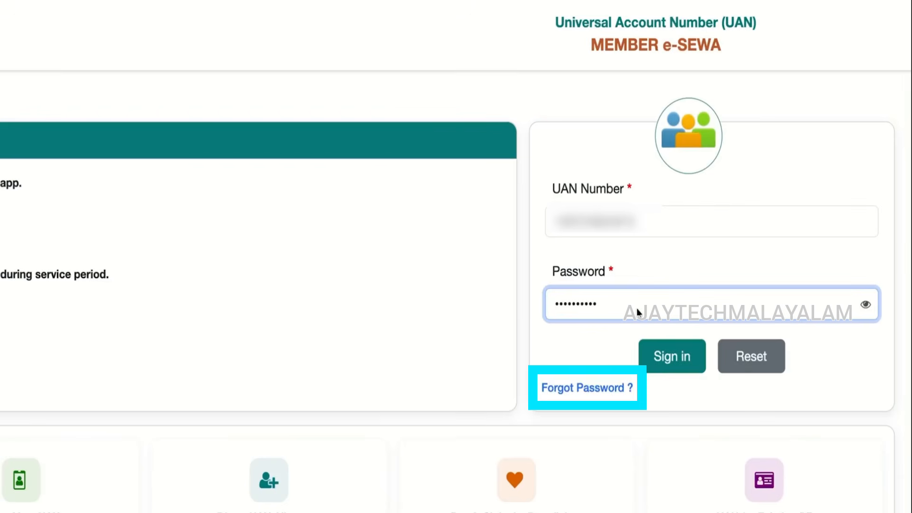
pyautogui.click(686, 359)
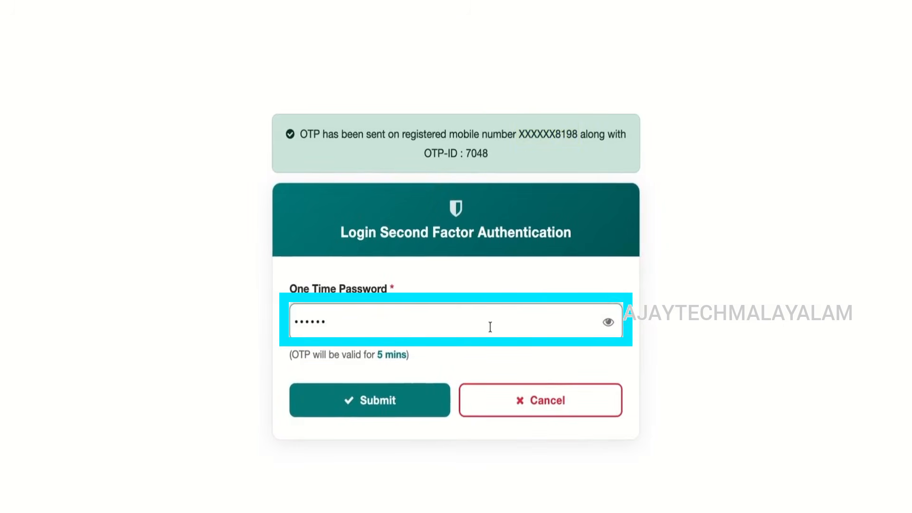
pyautogui.click(406, 396)
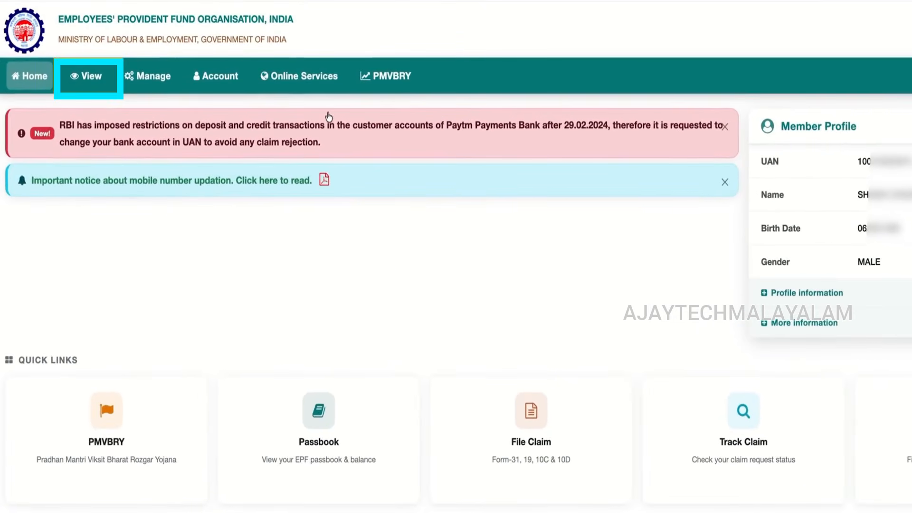
# - Open the member's service history to check the employment records
pyautogui.click(88, 80)
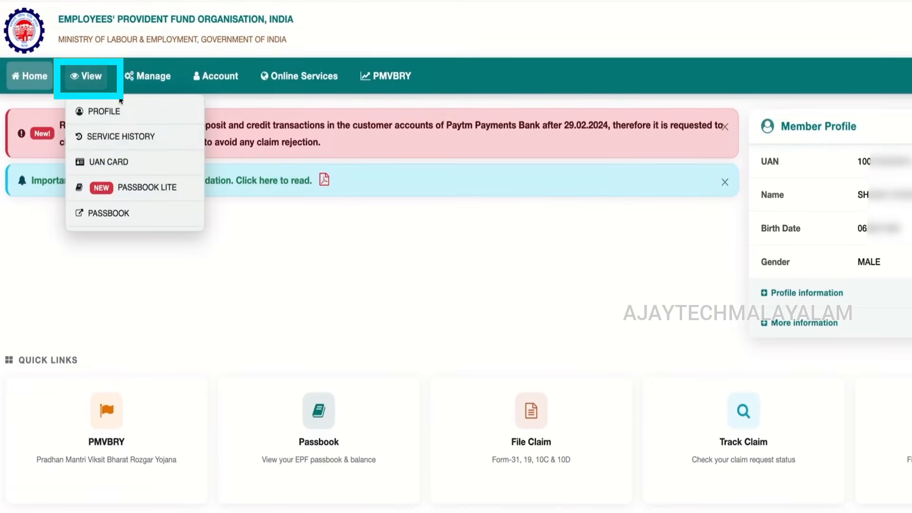
pyautogui.click(130, 139)
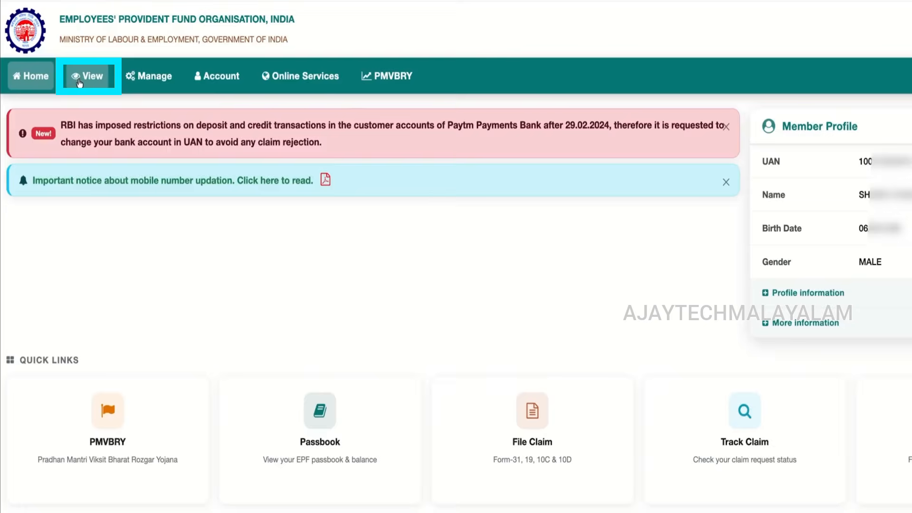
# - Open Passbook Lite, display the passbook for the second listed member ID, and review its contributions down to the closing balance
pyautogui.click(85, 76)
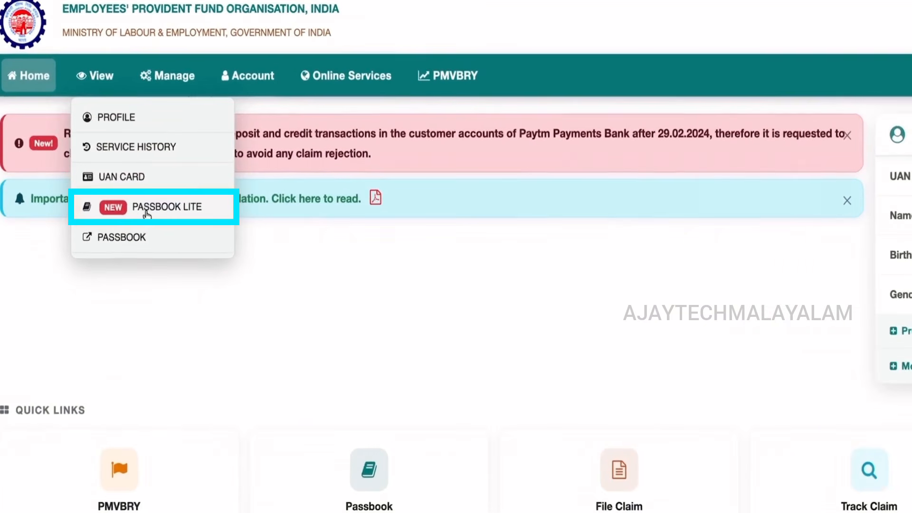
pyautogui.click(146, 215)
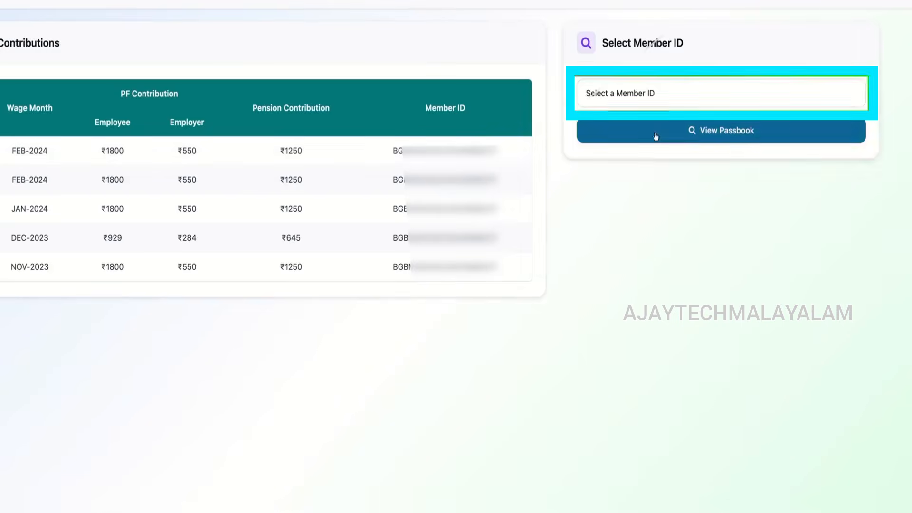
pyautogui.click(696, 94)
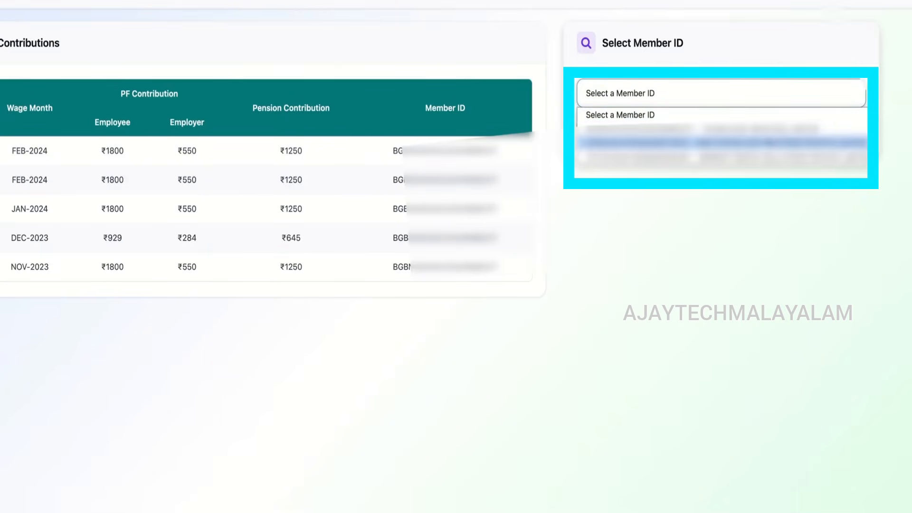
pyautogui.click(763, 143)
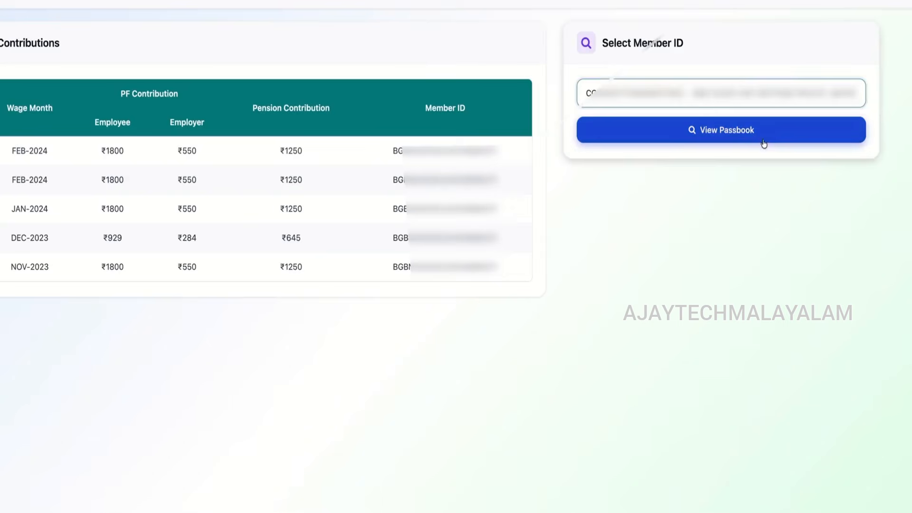
pyautogui.click(733, 137)
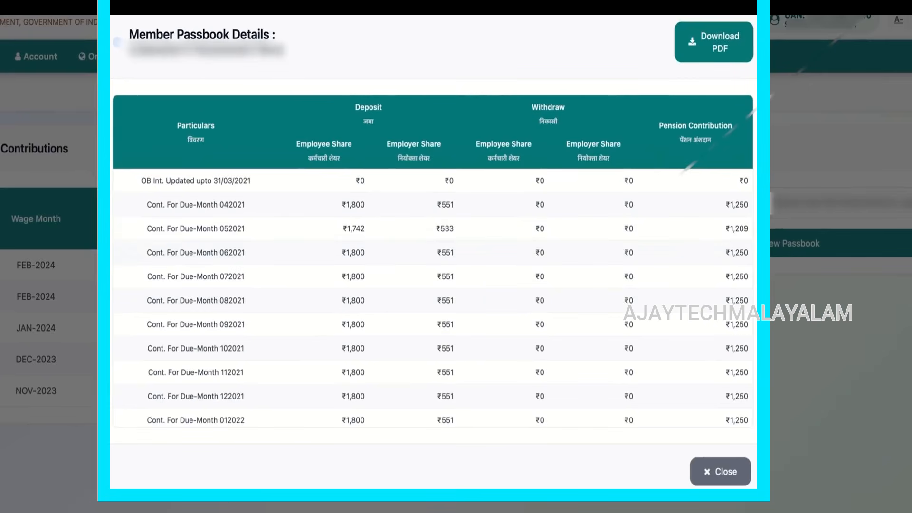
pyautogui.scroll(-5, 437, 255)
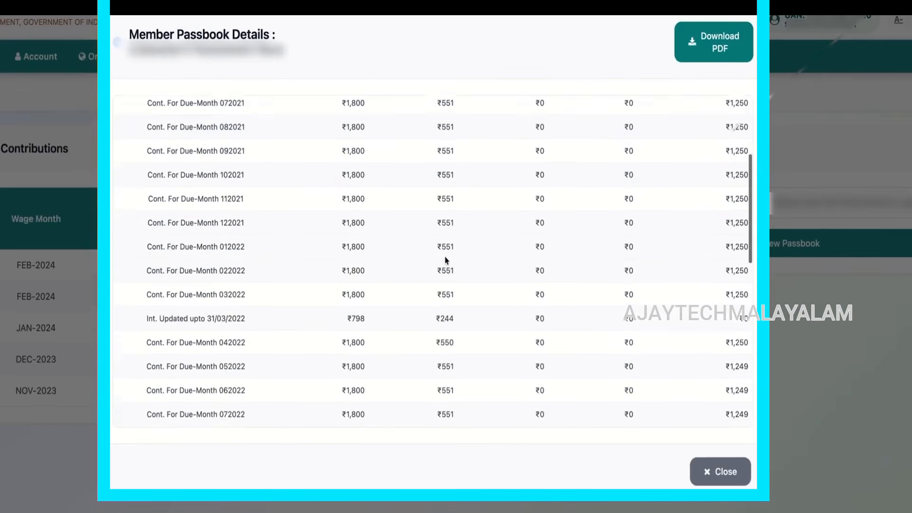
pyautogui.scroll(5, 444, 261)
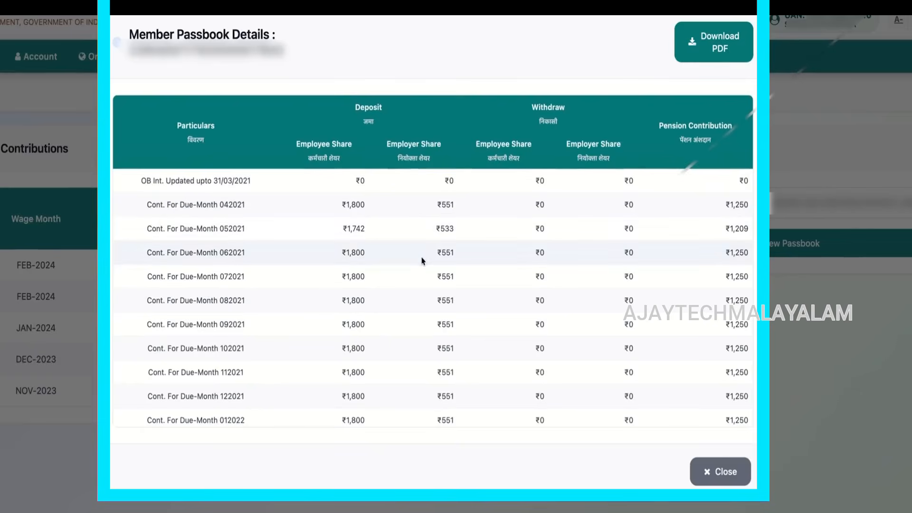
pyautogui.scroll(-10, 449, 273)
pyautogui.scroll(-2, 449, 274)
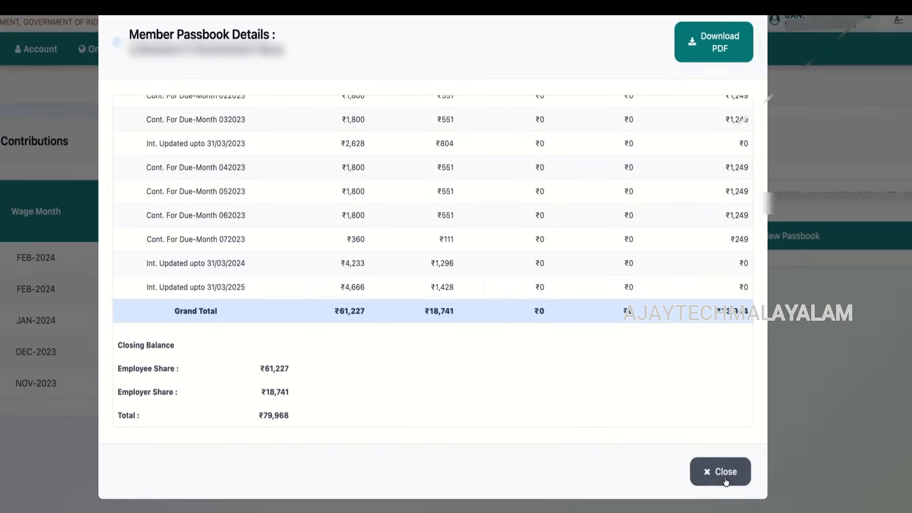
# - Close the passbook details, choose another member ID, and review that account's passbook to the end
pyautogui.click(723, 472)
pyautogui.click(793, 199)
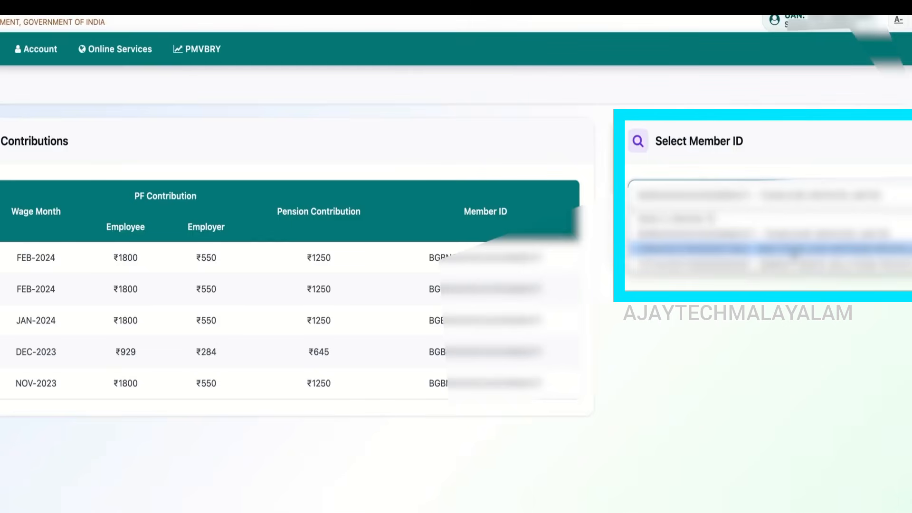
pyautogui.click(793, 250)
pyautogui.click(751, 244)
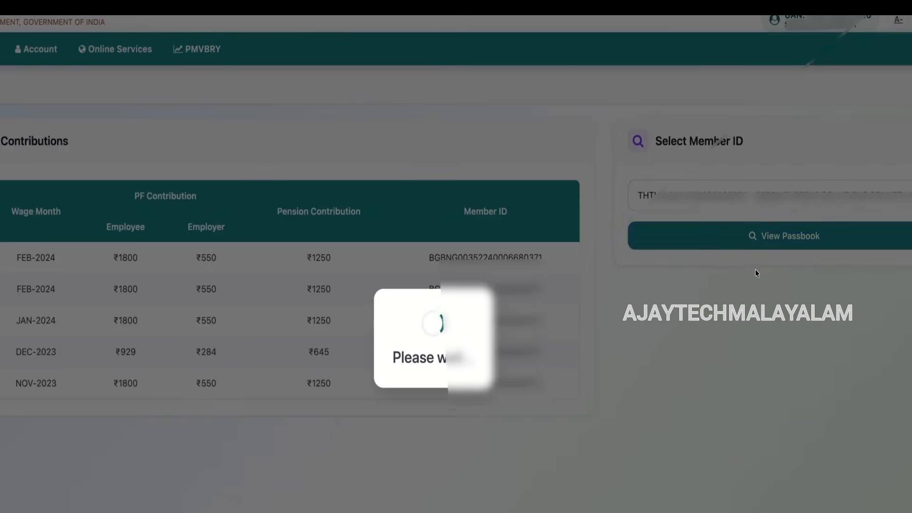
pyautogui.scroll(-2, 660, 328)
pyautogui.scroll(-10, 659, 340)
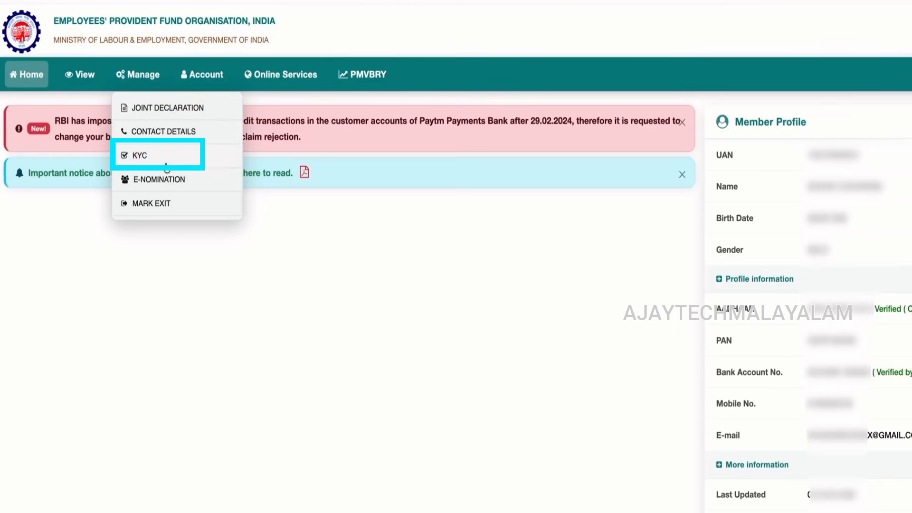
# - Open the member's KYC page to check the linked details
pyautogui.click(166, 165)
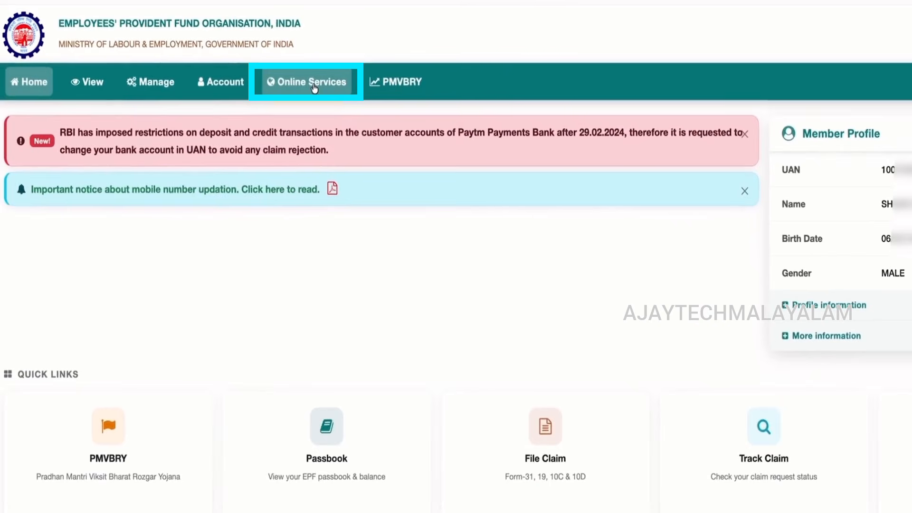
# - Open the online claim (Form 31, 19, 10C & 10D), verify the seeded bank account number, and accept the certificate of undertaking
pyautogui.click(314, 89)
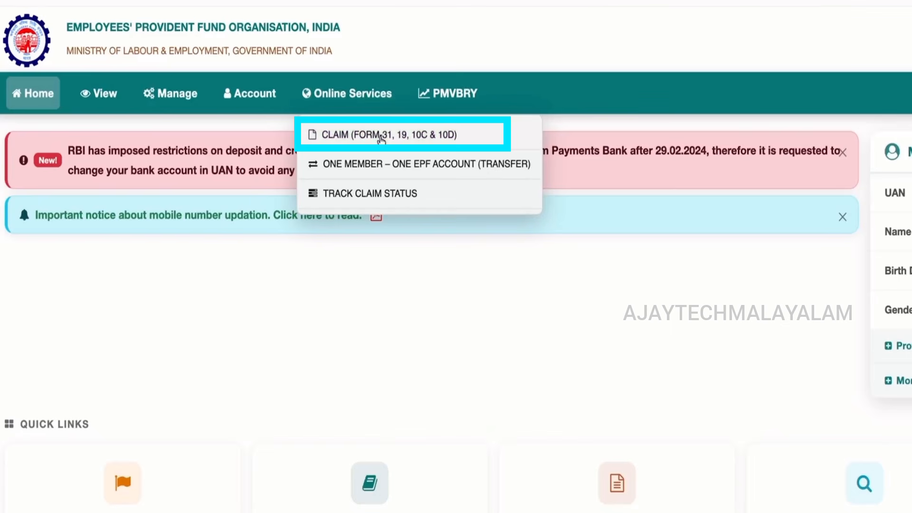
pyautogui.click(381, 137)
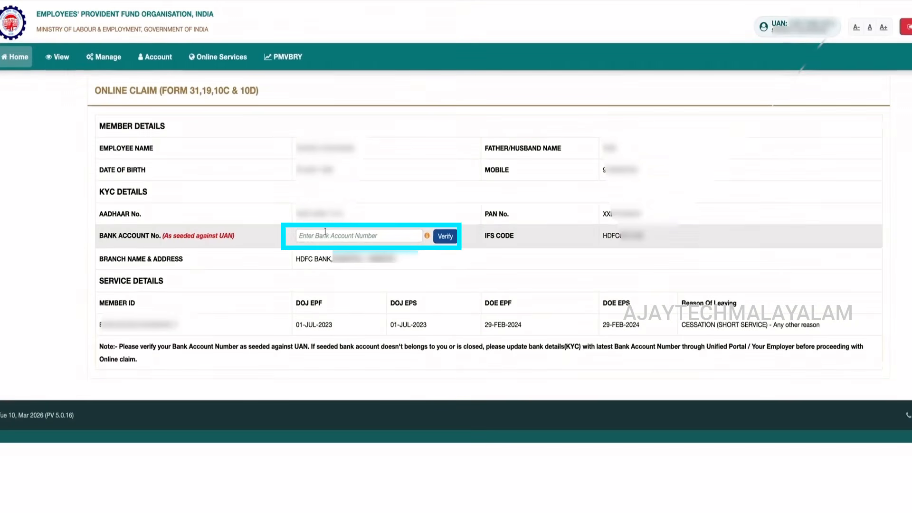
pyautogui.click(325, 232)
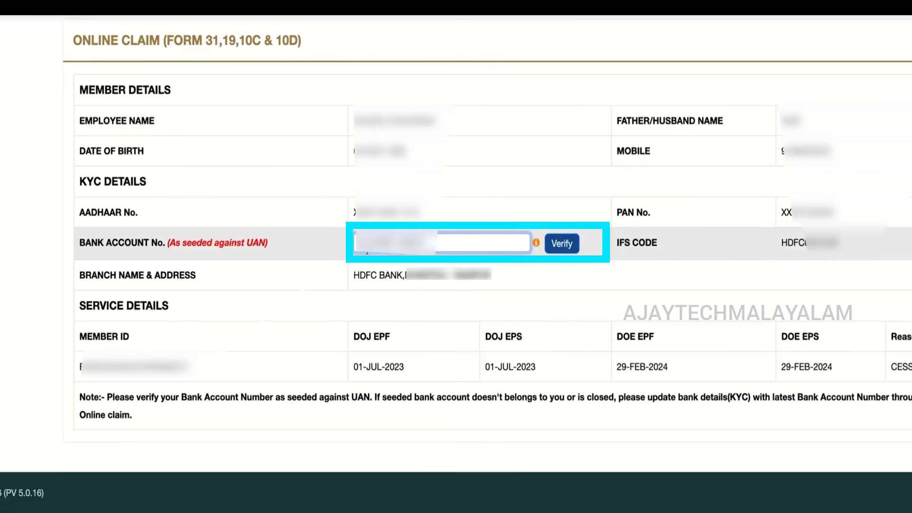
pyautogui.click(562, 244)
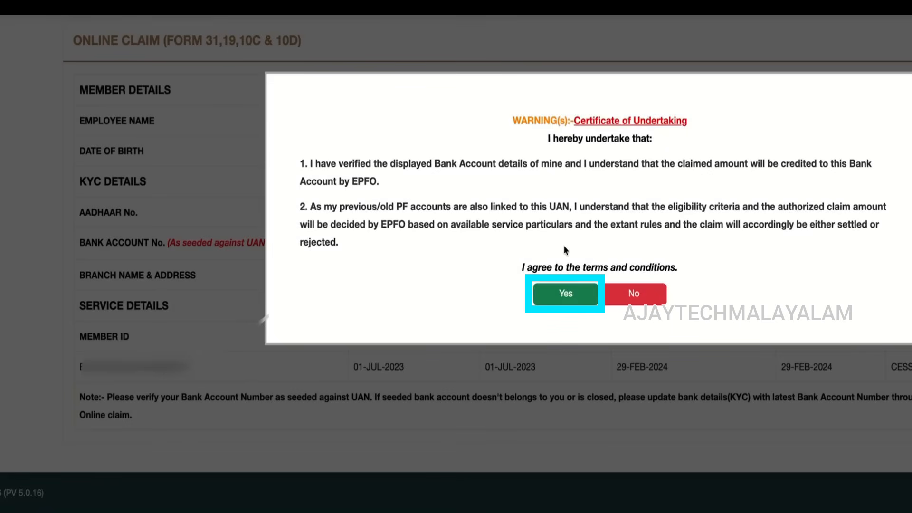
pyautogui.click(571, 295)
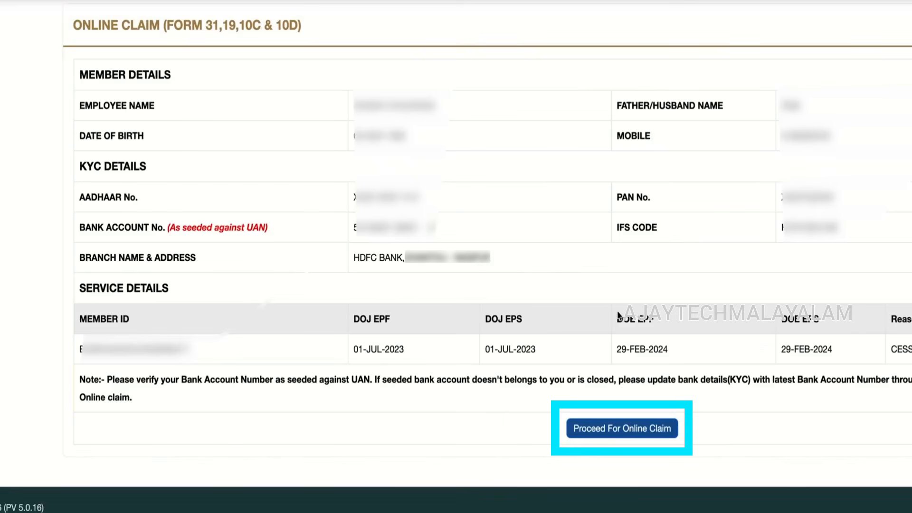
# - Proceed with the online claim and choose ONLY PF WITHDRAWAL (FORM-19) as the claim type
pyautogui.click(613, 427)
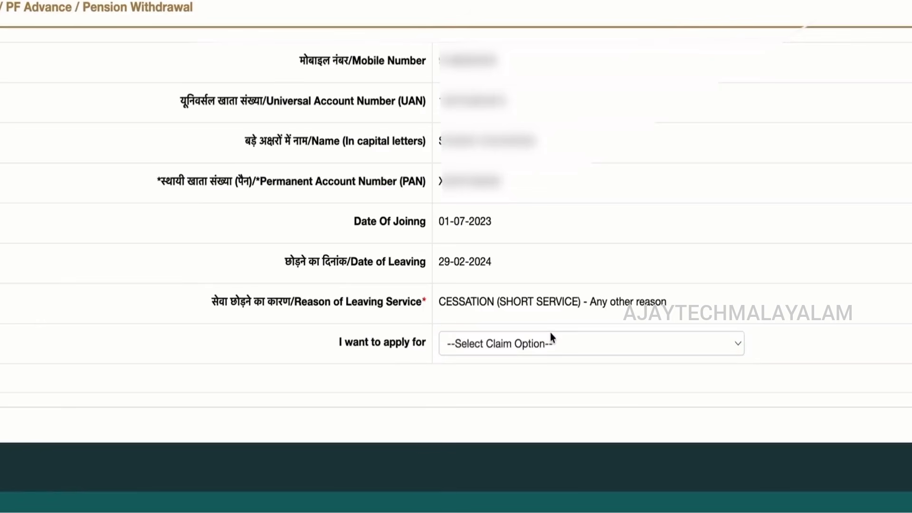
pyautogui.click(550, 334)
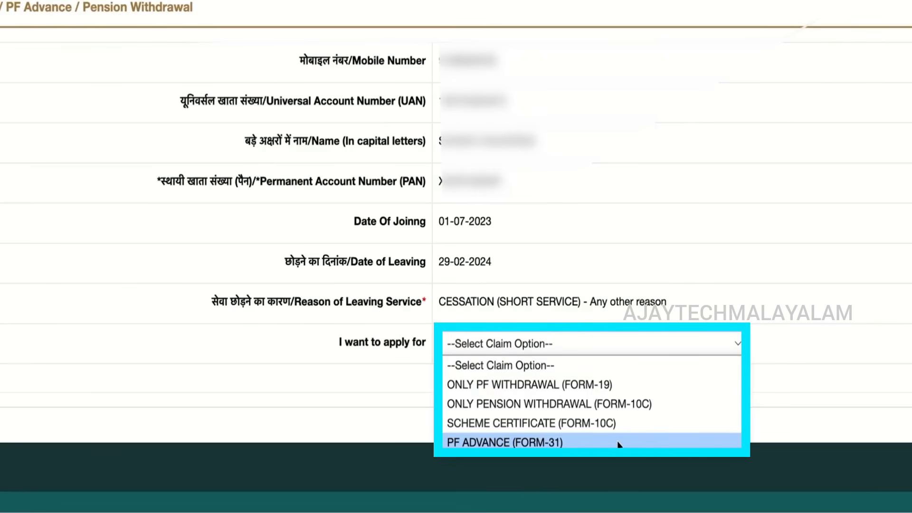
pyautogui.click(618, 387)
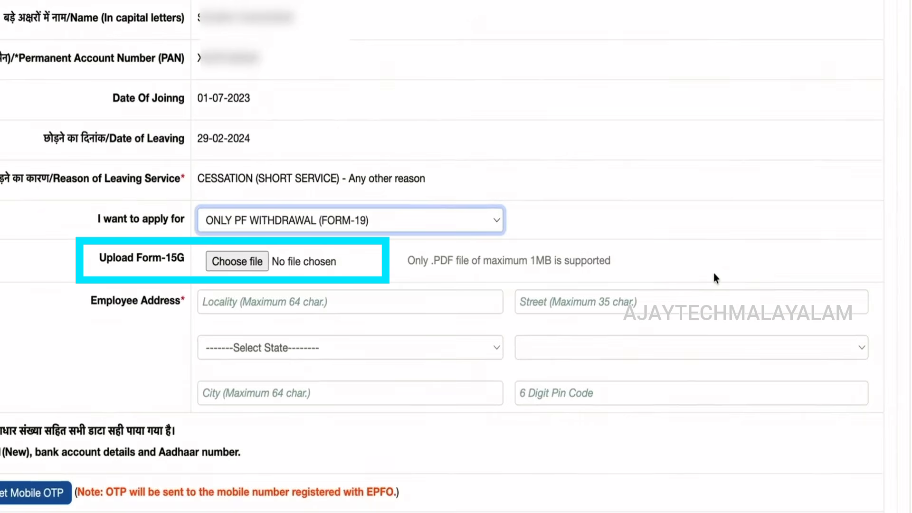
# - Review the blank Form No. 15G document, including its declaration fields and schedules
pyautogui.click(714, 273)
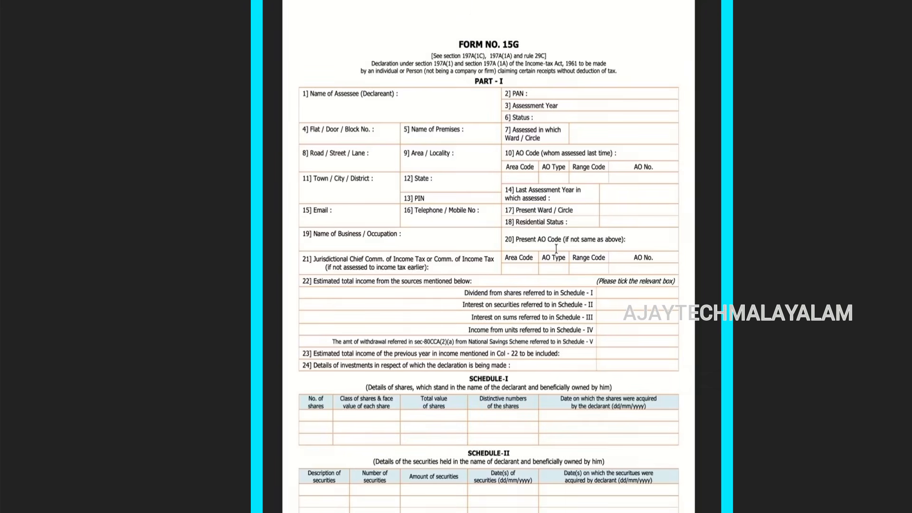
pyautogui.scroll(-15, 554, 247)
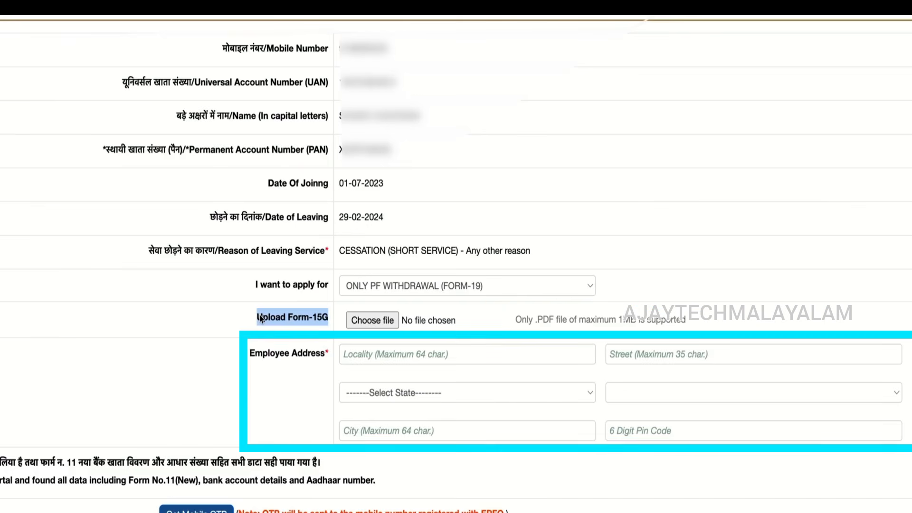
# - Fill in the employee address with the member's locality, street, state, district, city and six-digit pin code
pyautogui.scroll(-1, 260, 318)
pyautogui.click(383, 347)
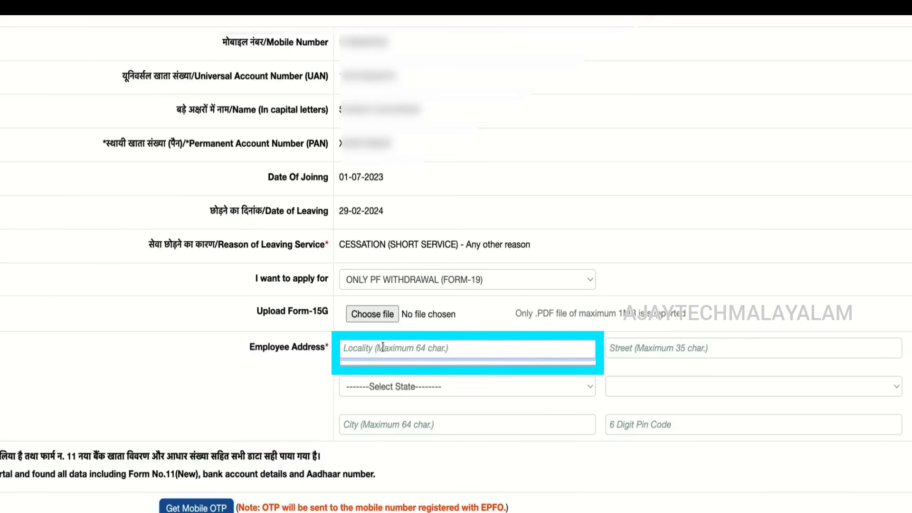
pyautogui.write('post')
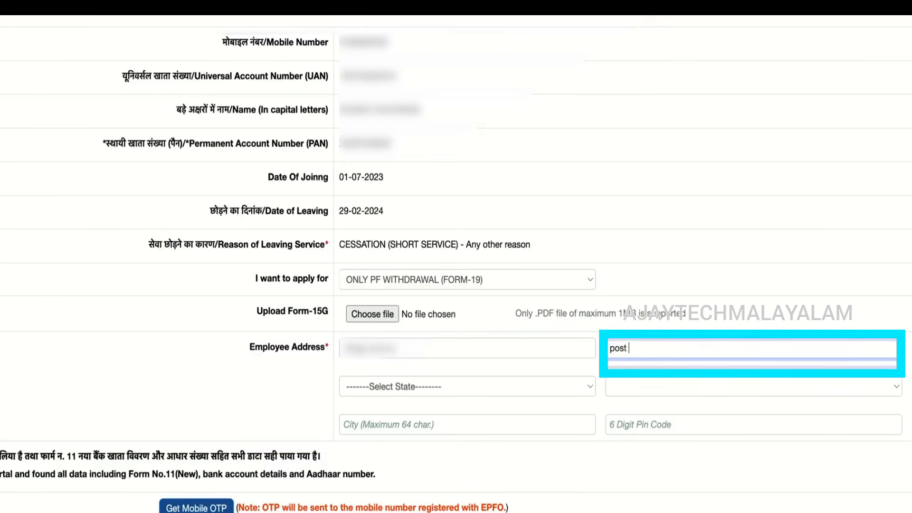
pyautogui.click(505, 383)
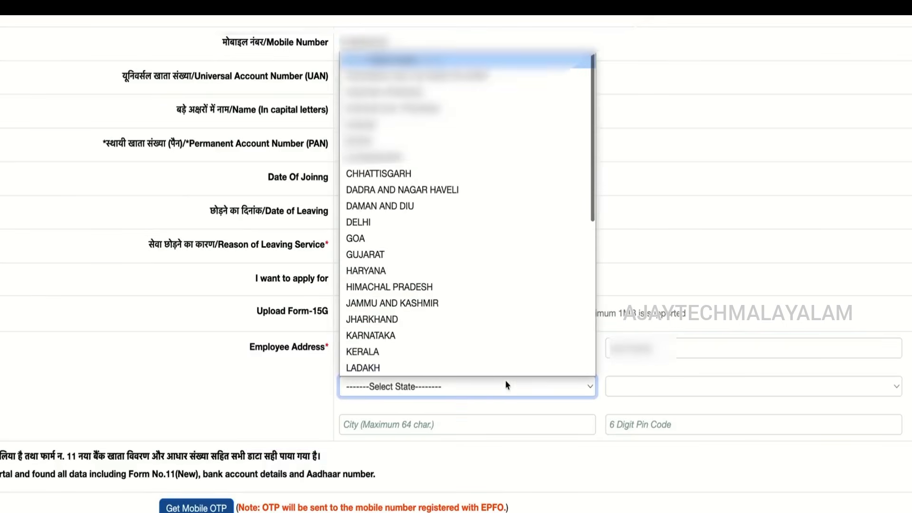
pyautogui.scroll(-5, 441, 273)
pyautogui.click(428, 352)
pyautogui.click(660, 387)
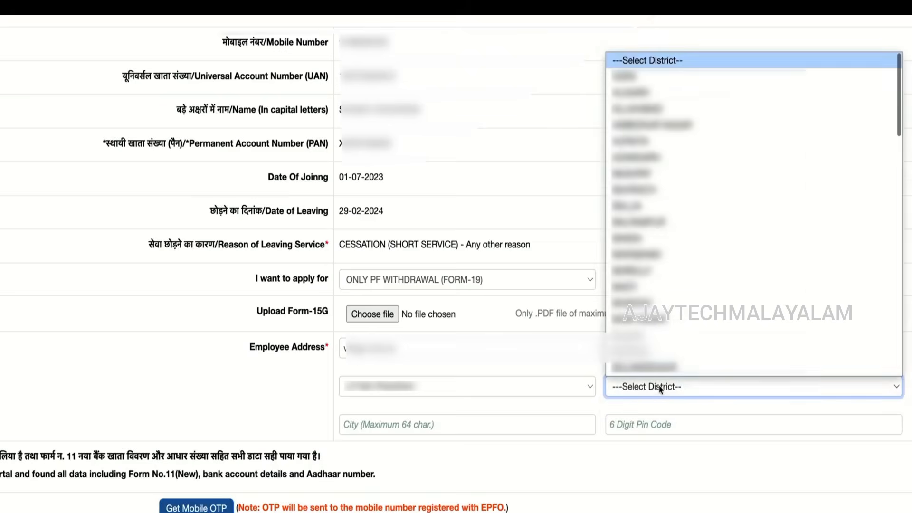
pyautogui.click(657, 159)
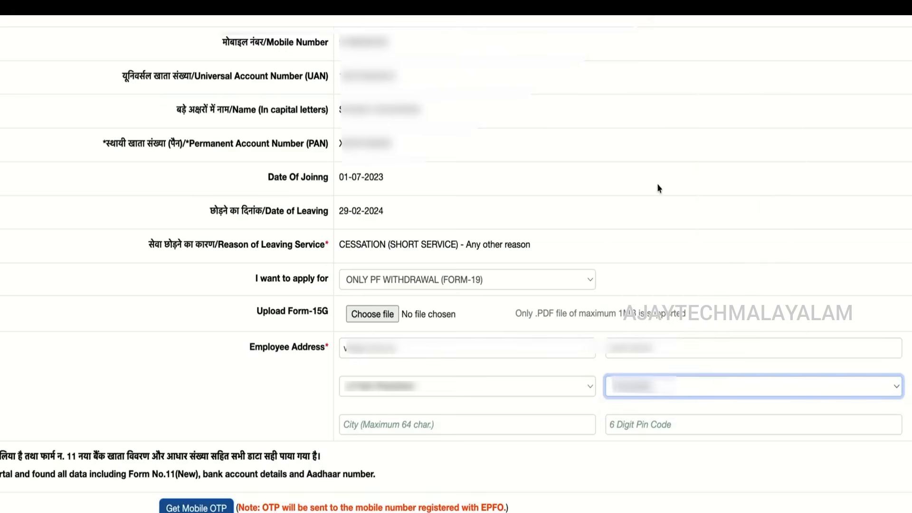
pyautogui.click(453, 430)
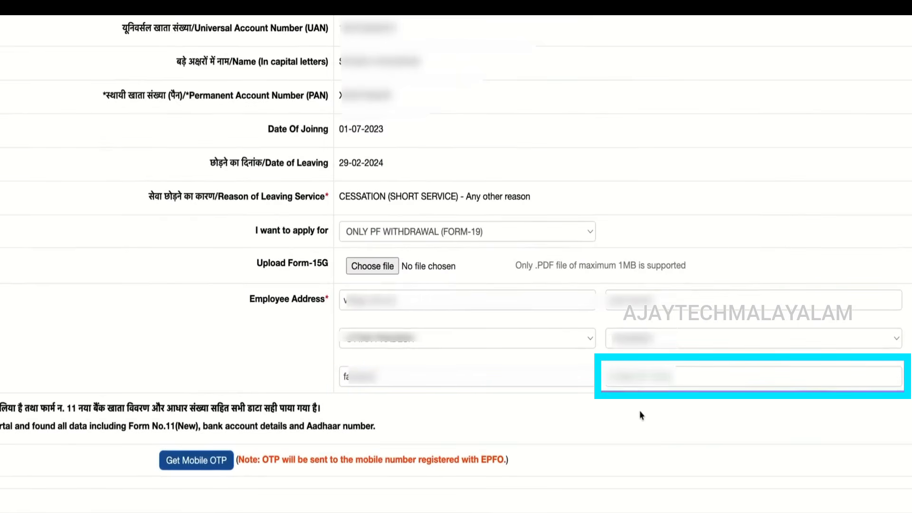
pyautogui.click(635, 387)
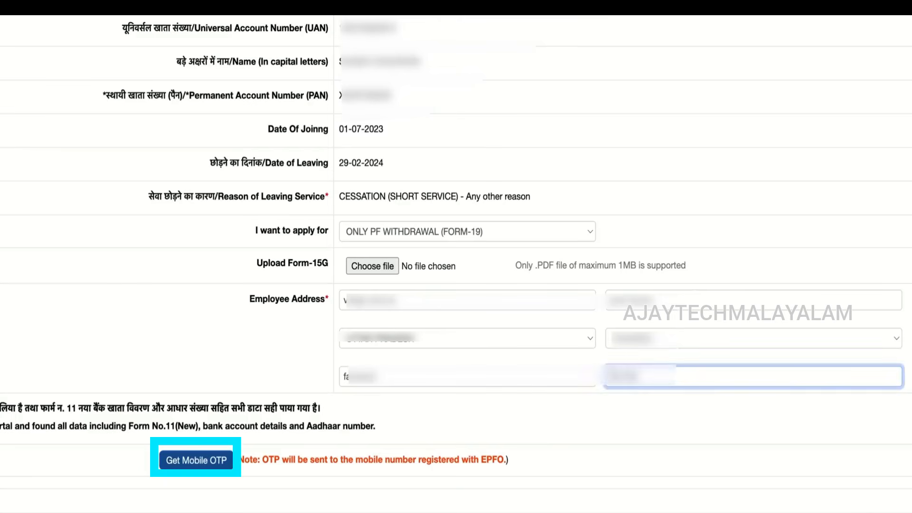
pyautogui.click(603, 408)
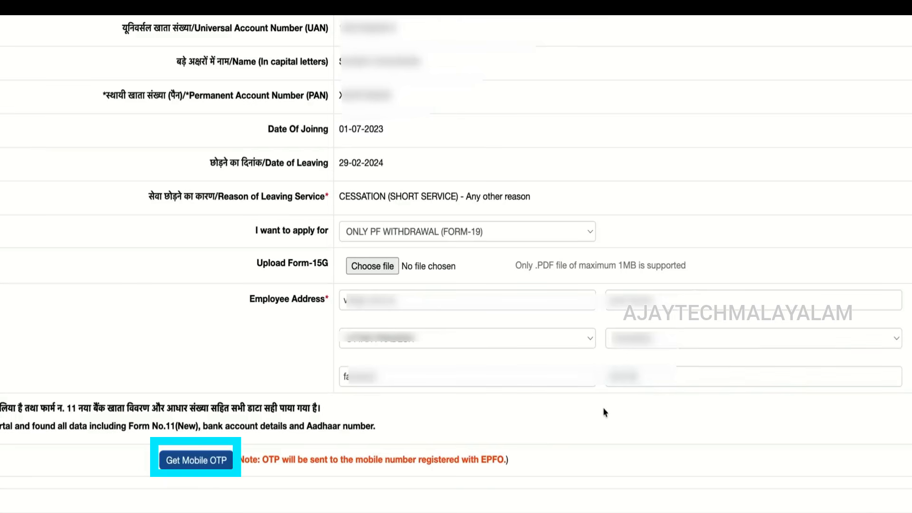
# - Request the mobile OTP, enter the received code, and validate it to submit the PF withdrawal claim form
pyautogui.click(198, 461)
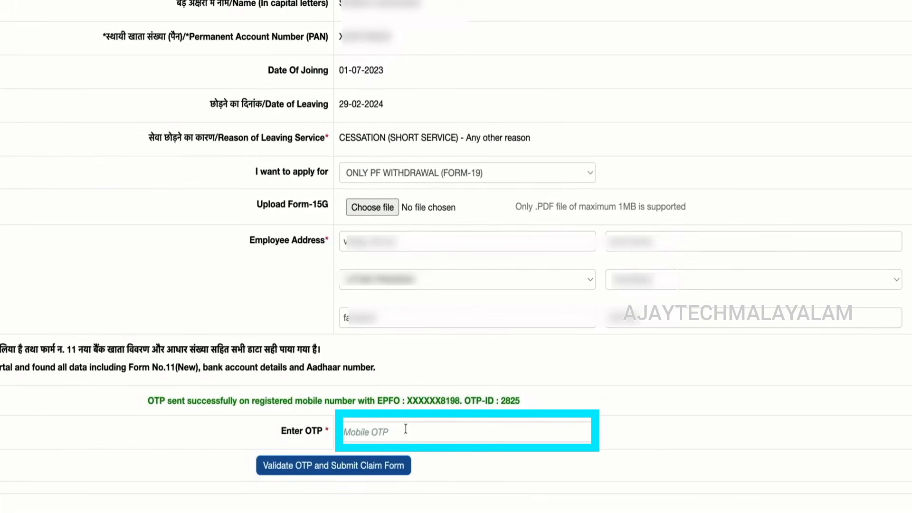
pyautogui.write('******')
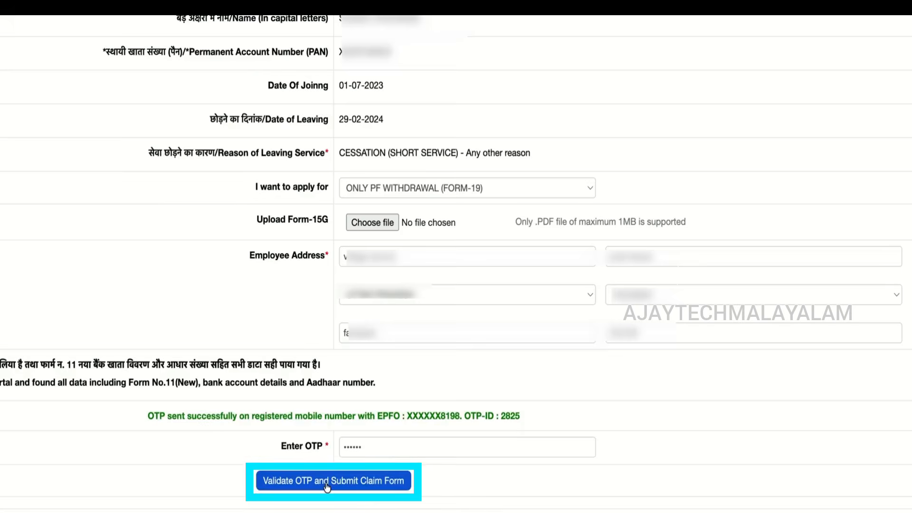
pyautogui.click(326, 481)
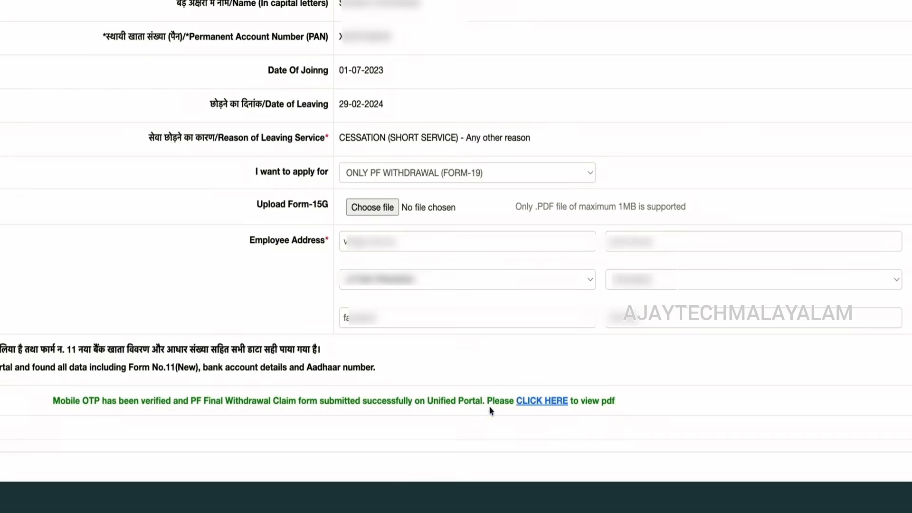
# - Open the submitted claim form PDF and review its tracking ID, service dates and member details
pyautogui.click(538, 403)
pyautogui.scroll(-2, 536, 252)
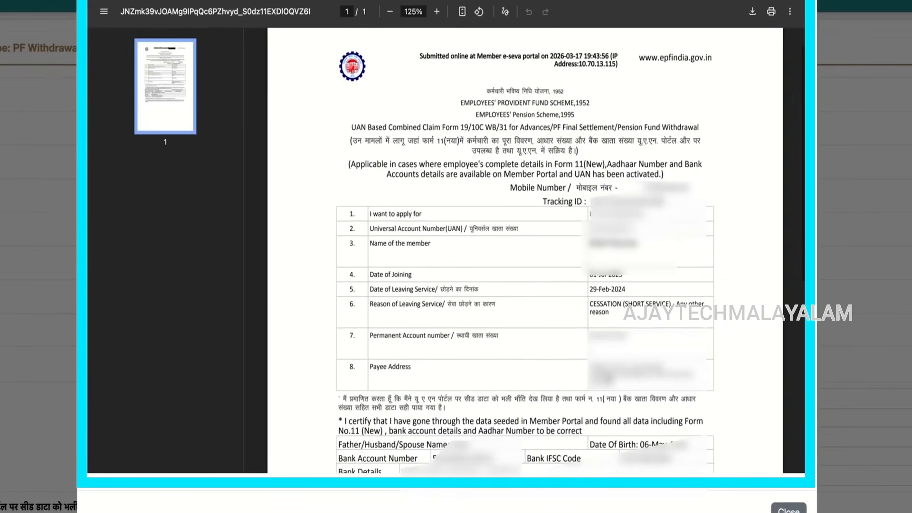
pyautogui.scroll(-1, 614, 293)
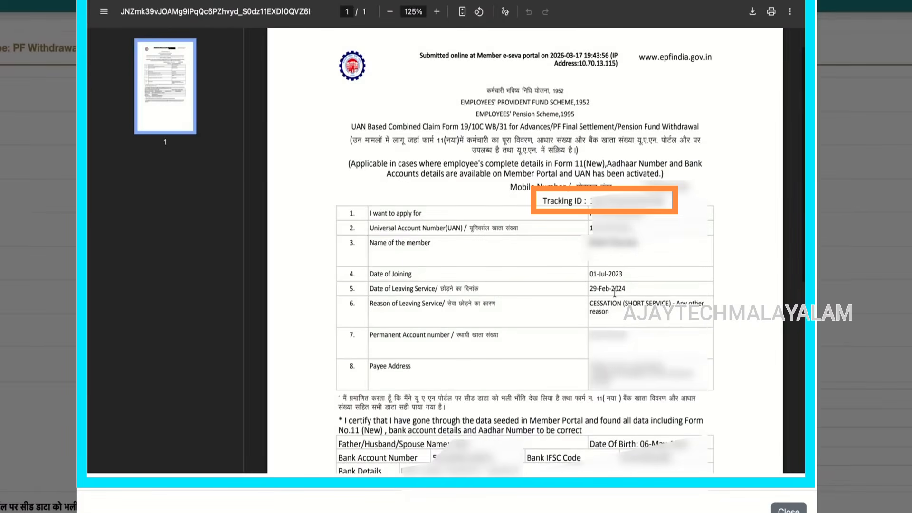
pyautogui.scroll(-3, 532, 280)
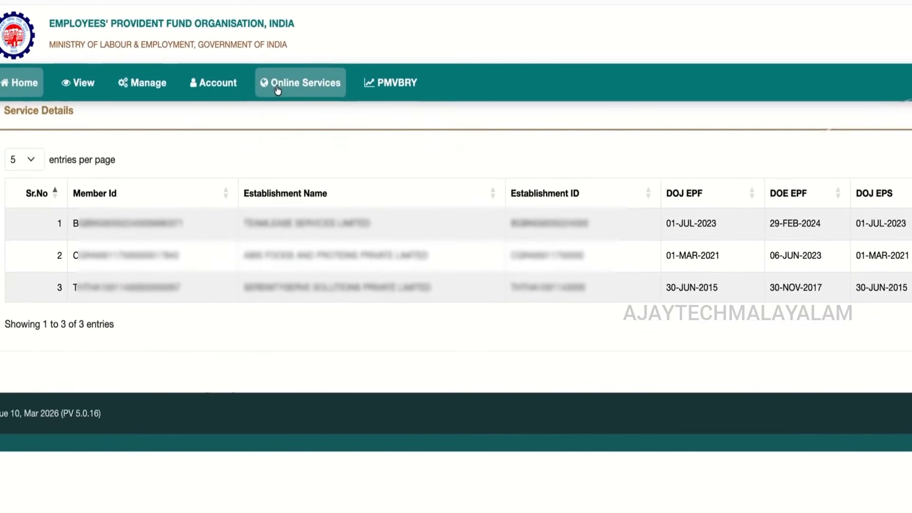
# - Open the claim status tracking page from the member portal's online services
pyautogui.click(278, 89)
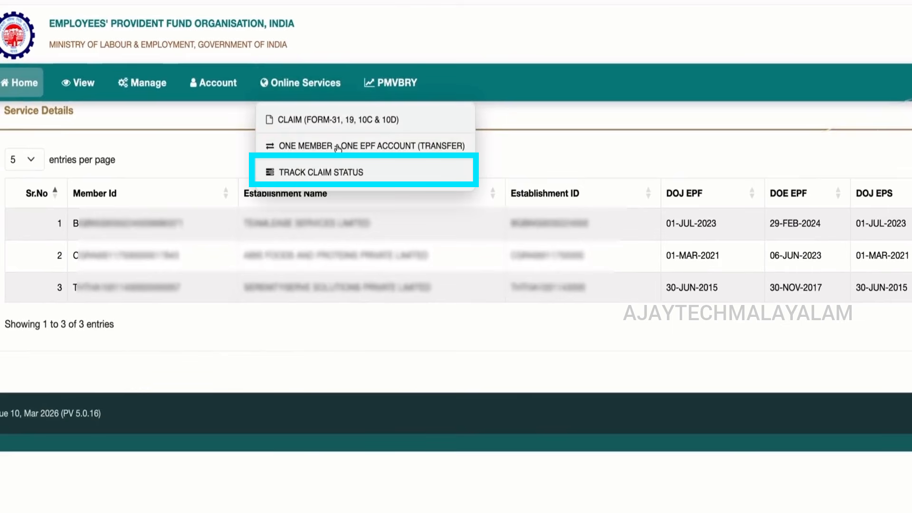
pyautogui.click(378, 176)
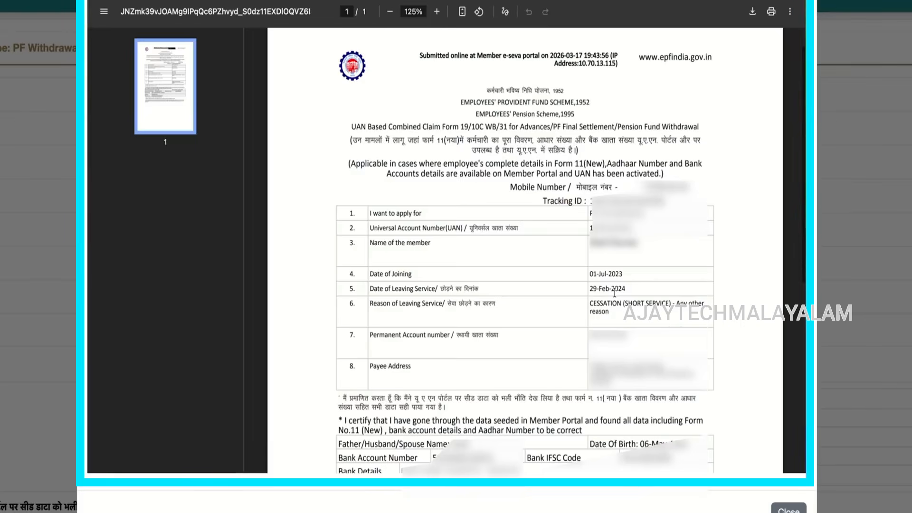
# - Recheck the details in the submitted claim PDF, and bring up the online services options from the service details page
pyautogui.scroll(-1, 614, 293)
pyautogui.scroll(-1, 567, 255)
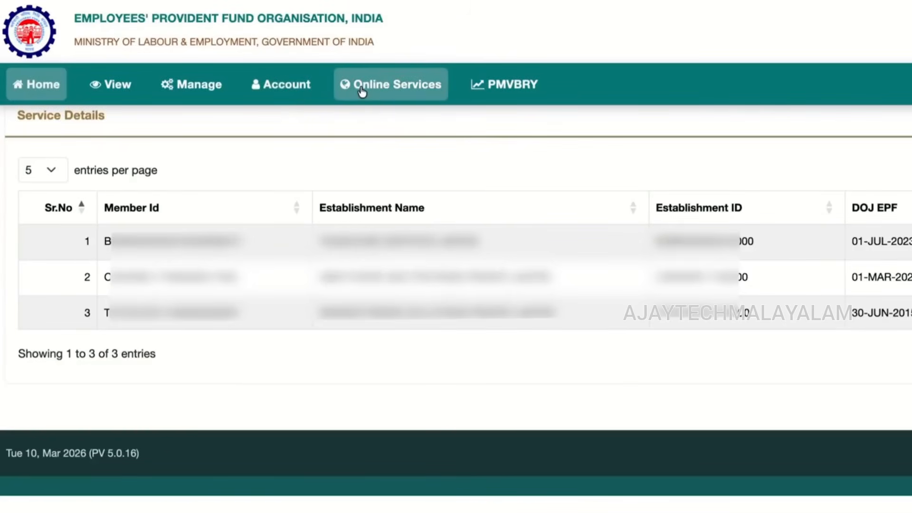
pyautogui.click(362, 92)
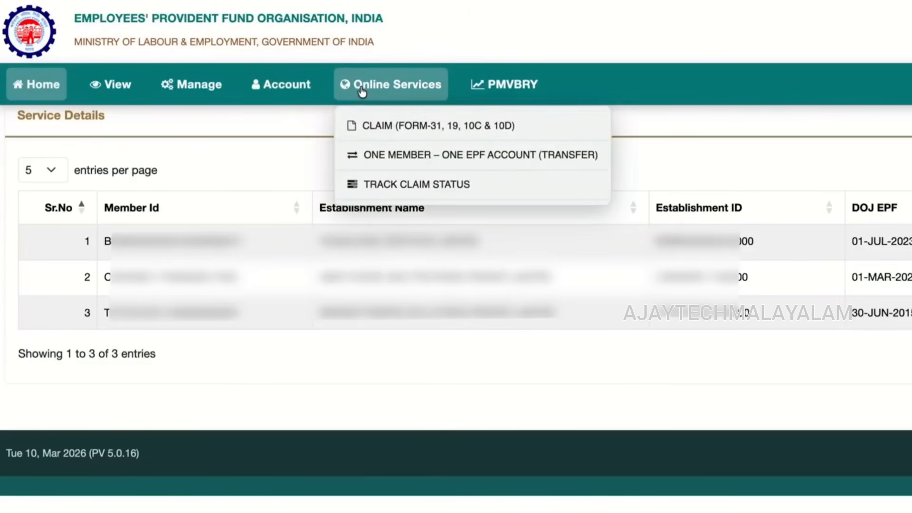